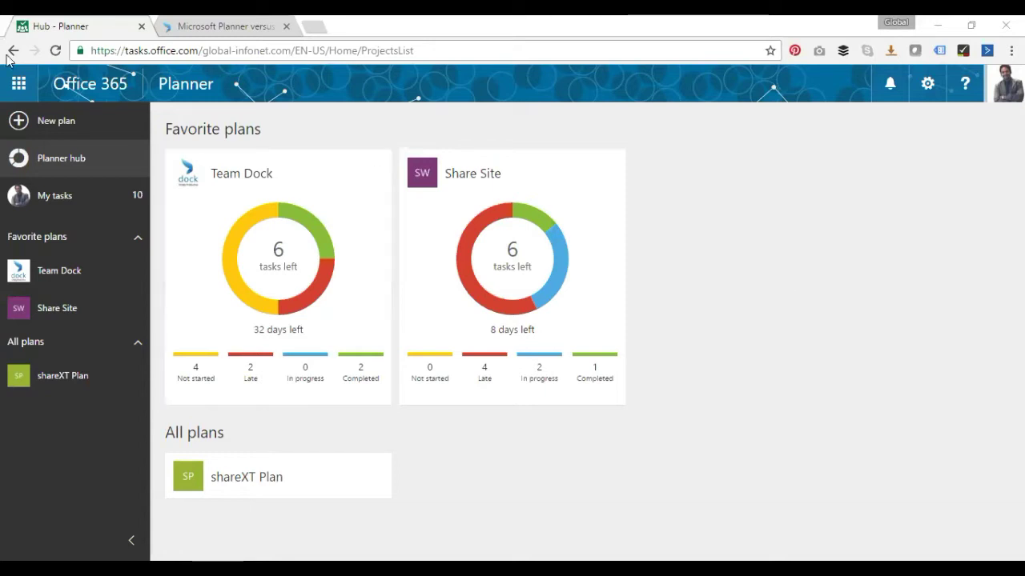
Open the Office 365 apps list, close it, and go to the Team Dock card.
click(18, 85)
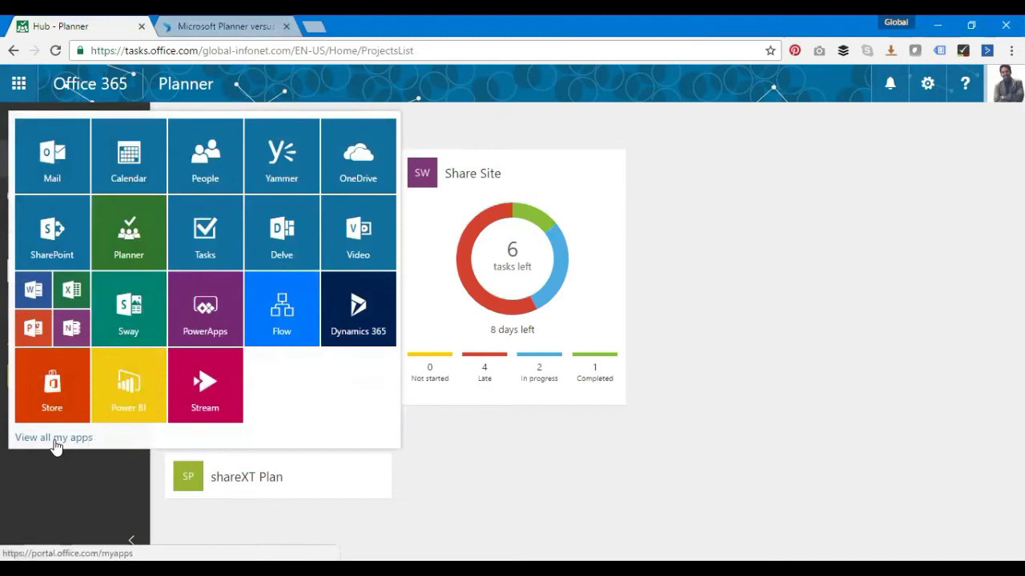
click(671, 304)
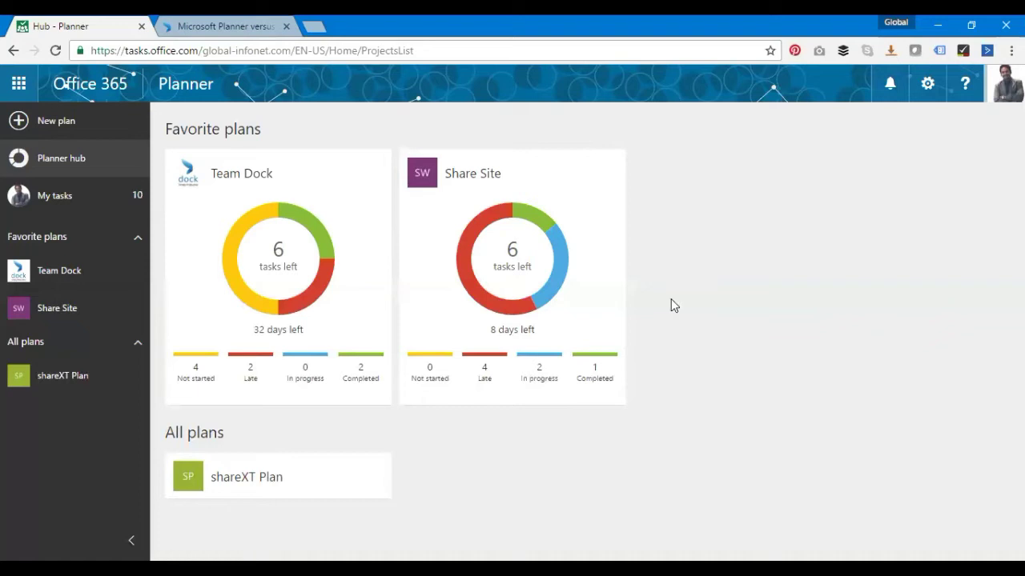
mouse_move(623, 297)
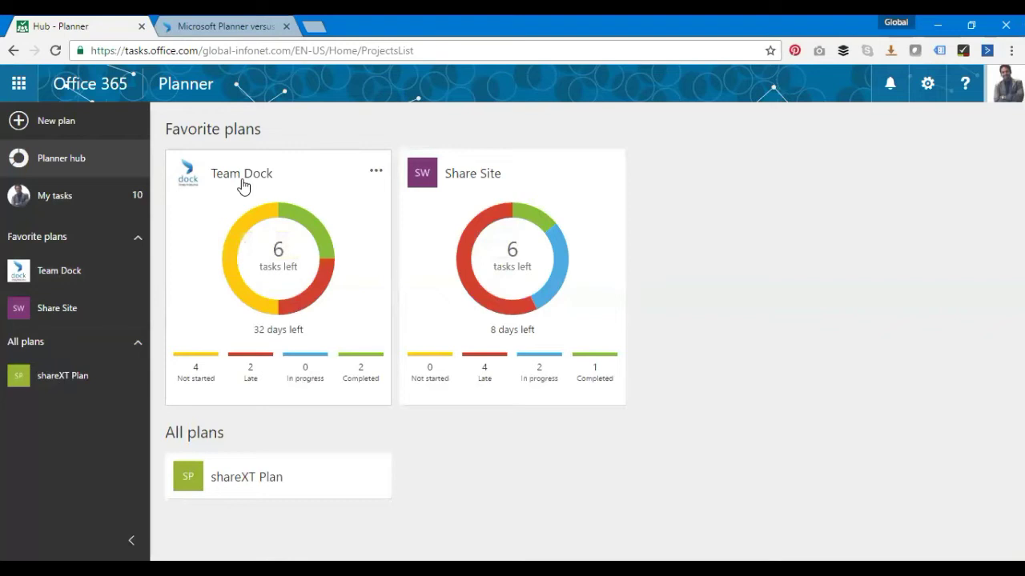
Open the Team Dock plan's board from its hub card.
click(264, 253)
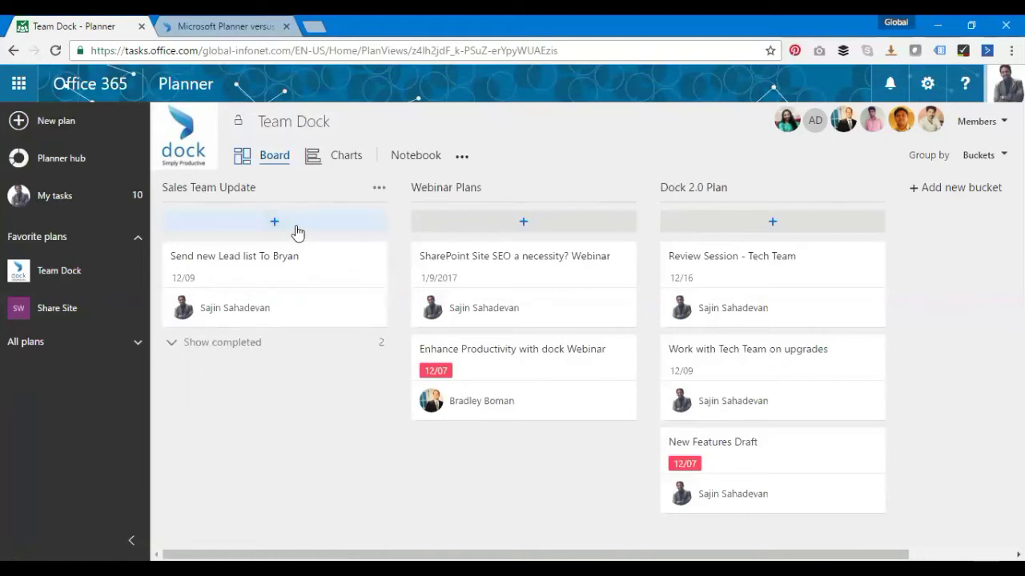
Start a Sales Team Update task named 'Lead List for Mike' due December 9.
click(295, 231)
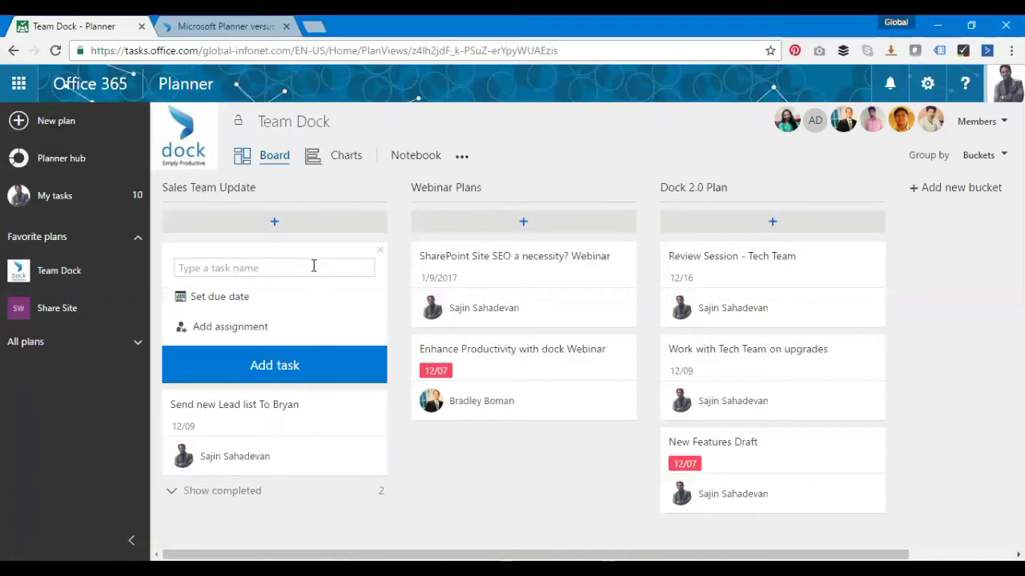
text(Lead List for Mike)
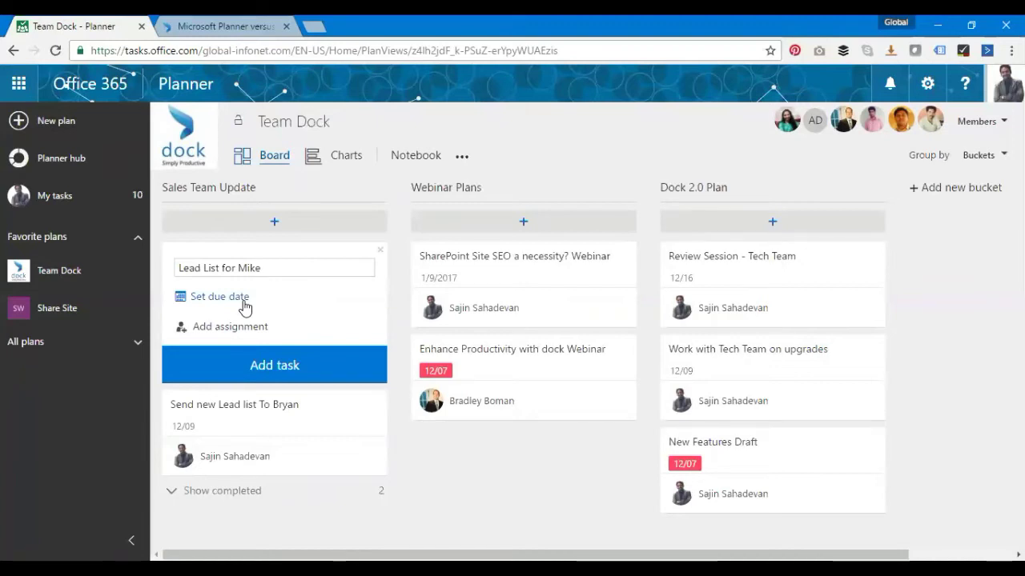
click(242, 302)
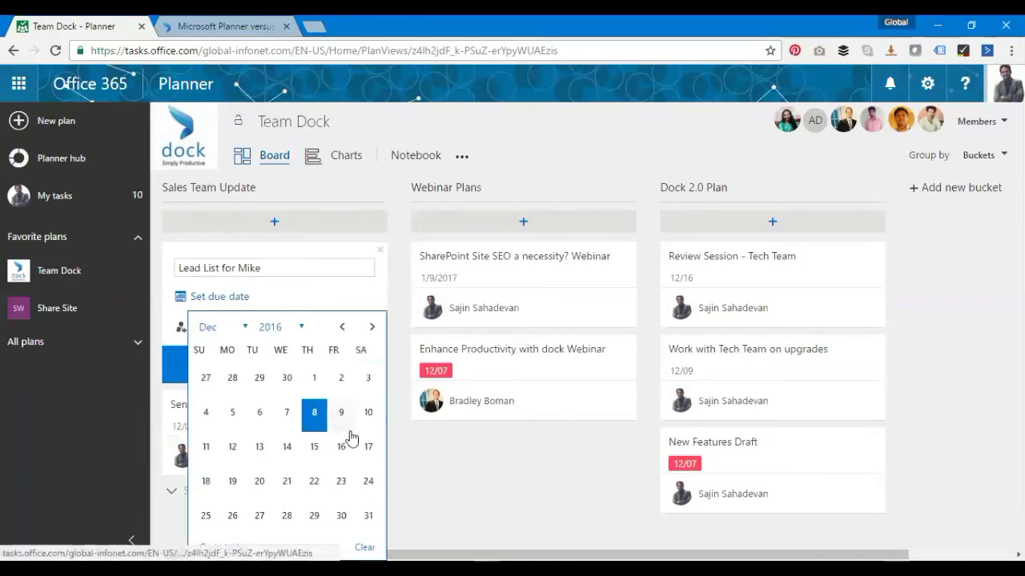
click(341, 413)
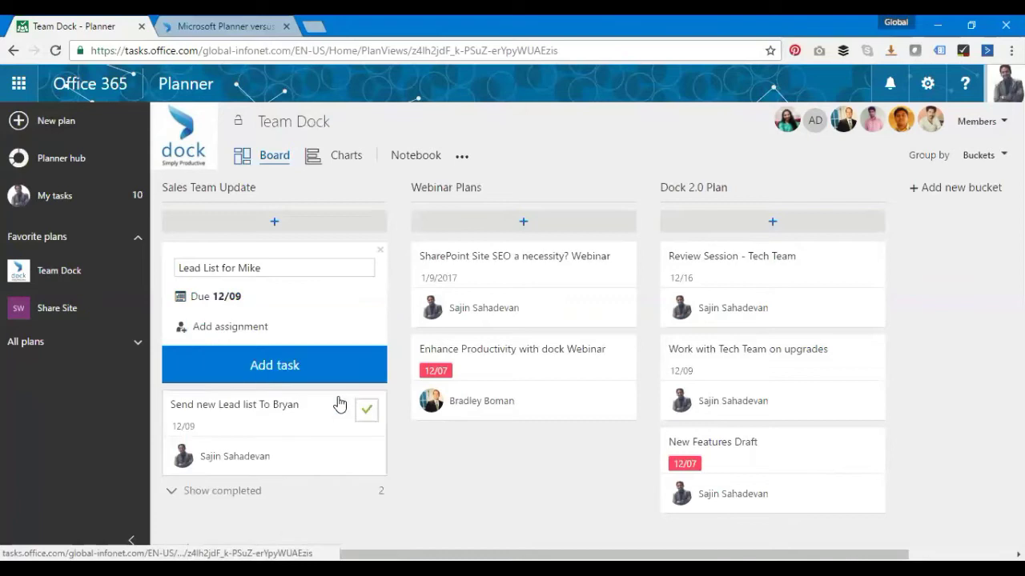
Assign the new task to the matching team member and add it to the bucket.
click(243, 334)
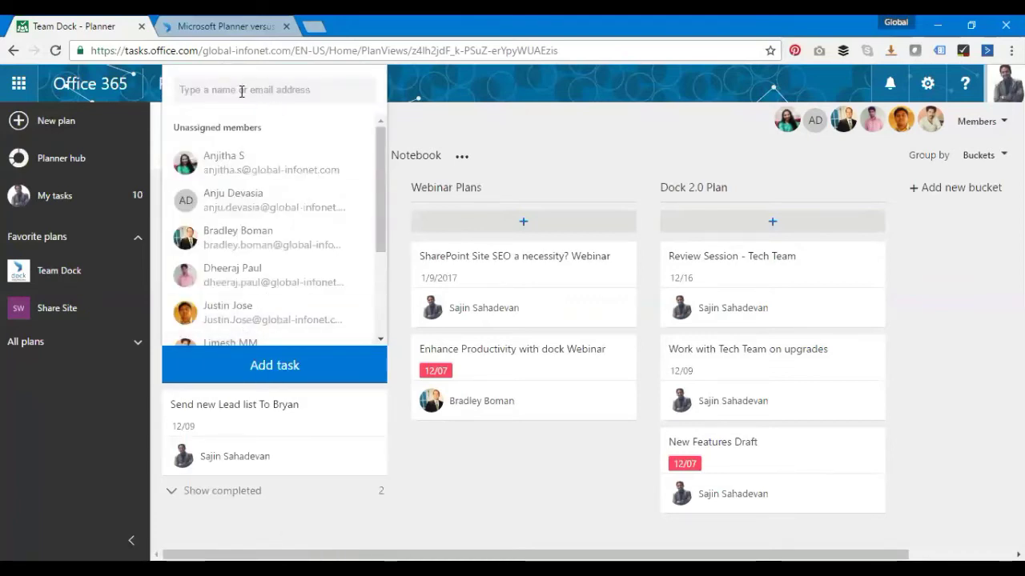
text(m)
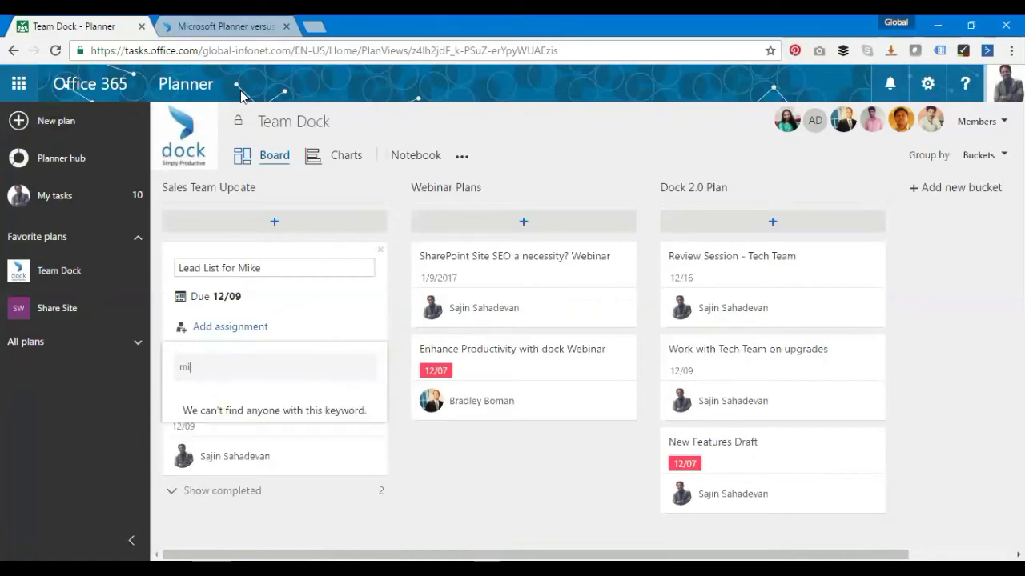
key(BackSpace)
text(sajin)
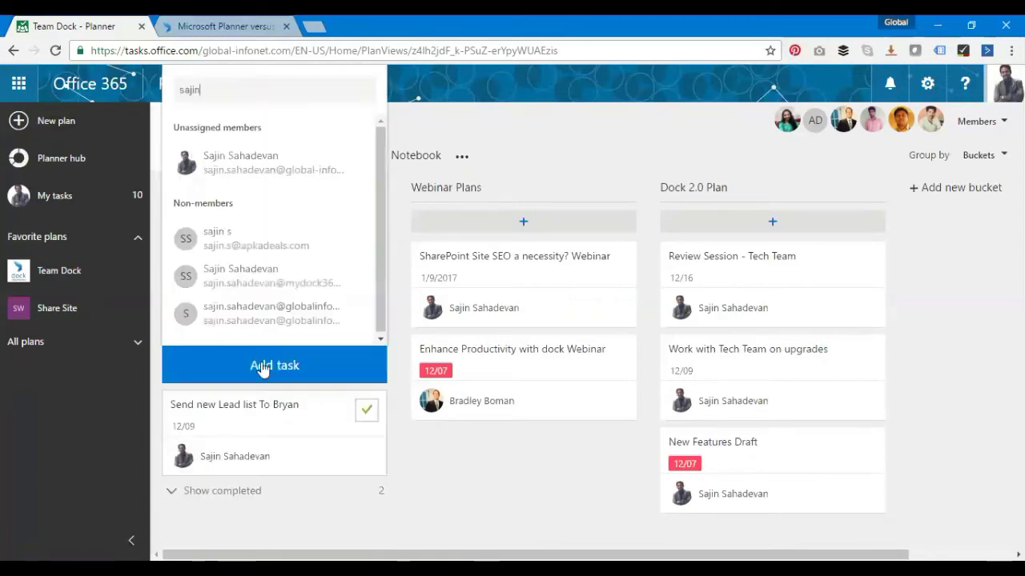
click(272, 172)
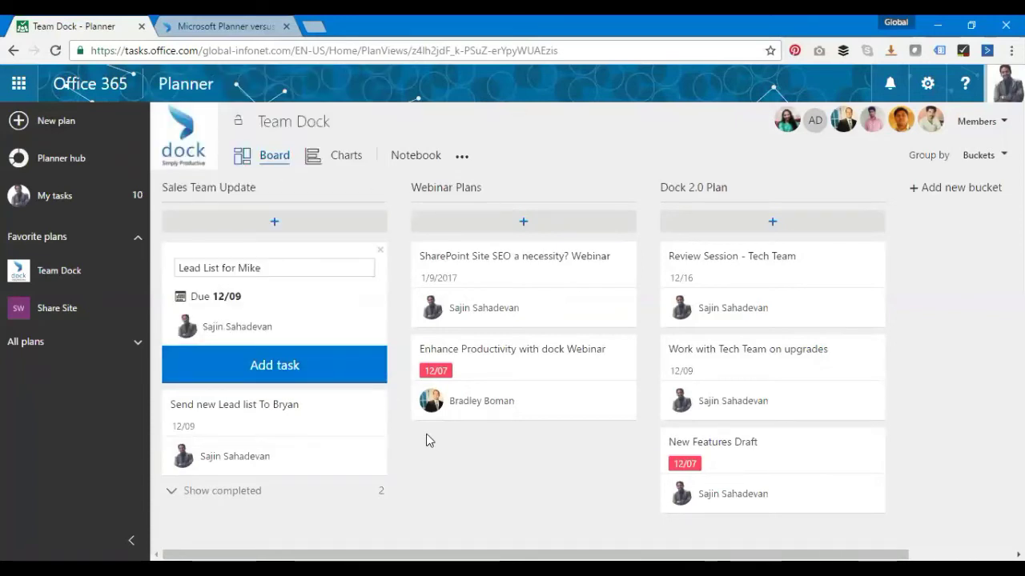
click(333, 369)
click(441, 475)
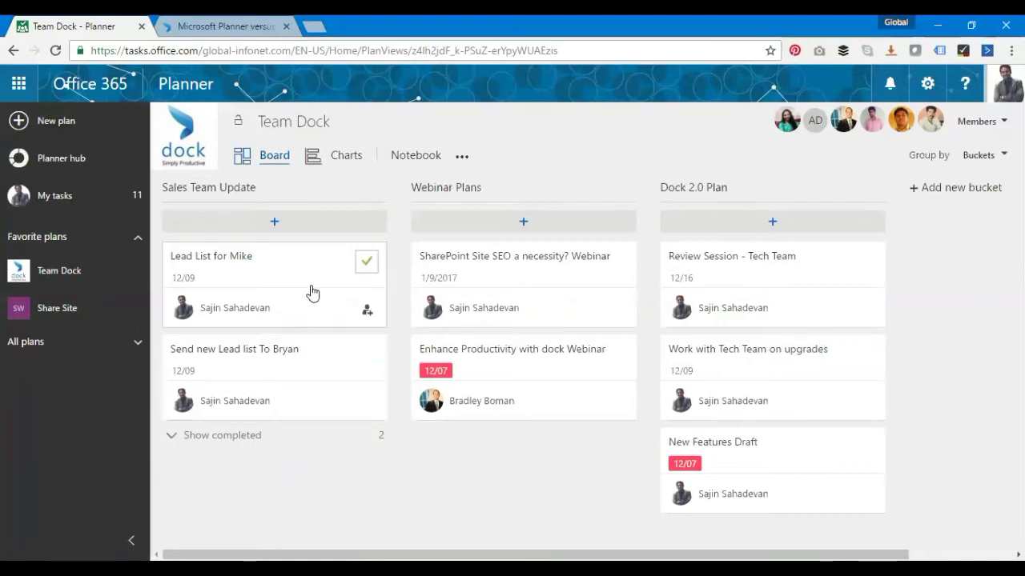
Read the task-form comparison in the 'Microsoft Planner versus' blog tab, then return to Planner.
click(232, 26)
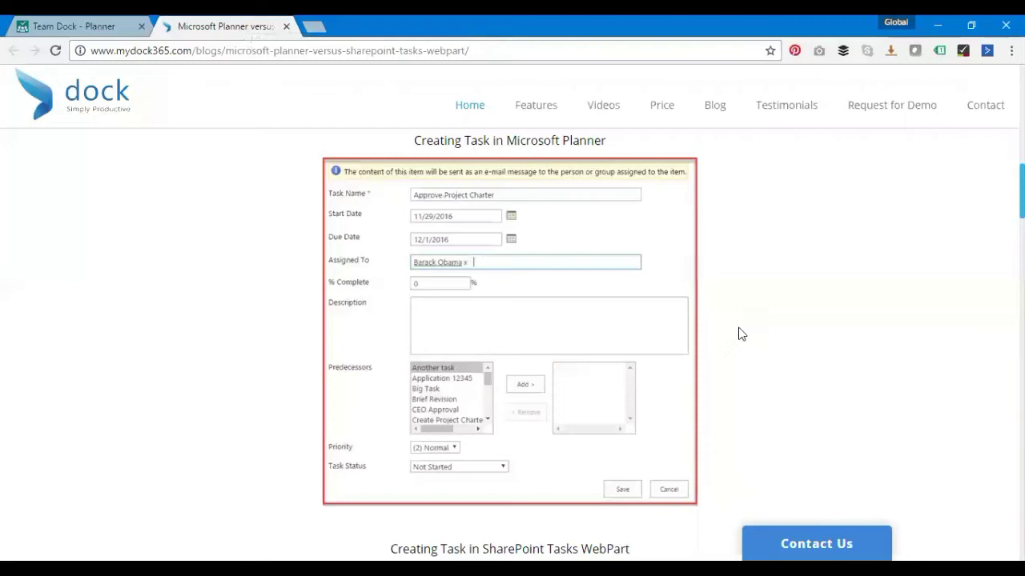
mouse_move(439, 224)
click(90, 26)
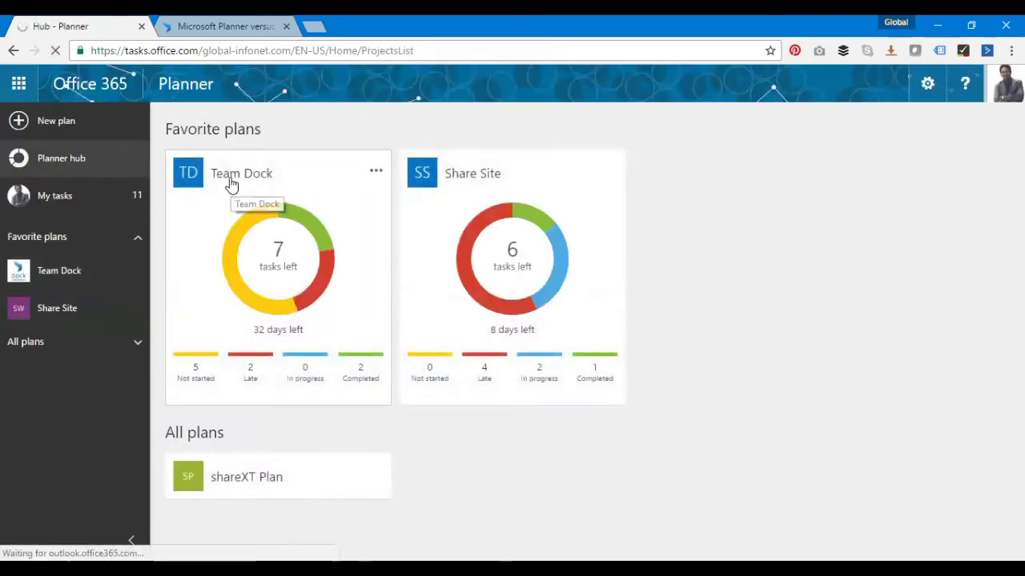
Open the Team Dock plan from its donut chart on the hub.
click(247, 296)
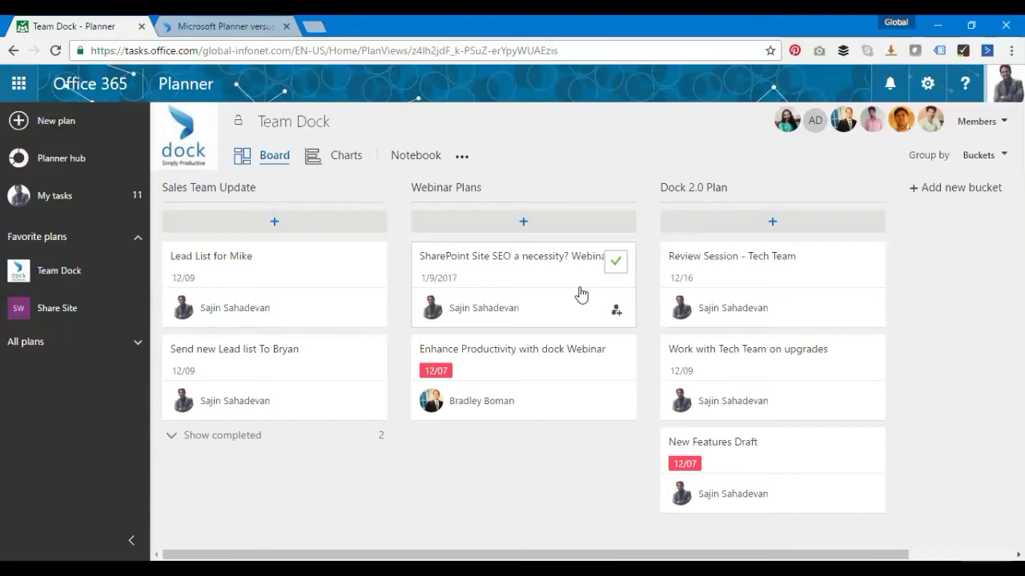
Glance at Lead List for Mike, then switch to Share Site and glance at SEO Process for Dock Website.
click(247, 262)
click(940, 295)
click(65, 322)
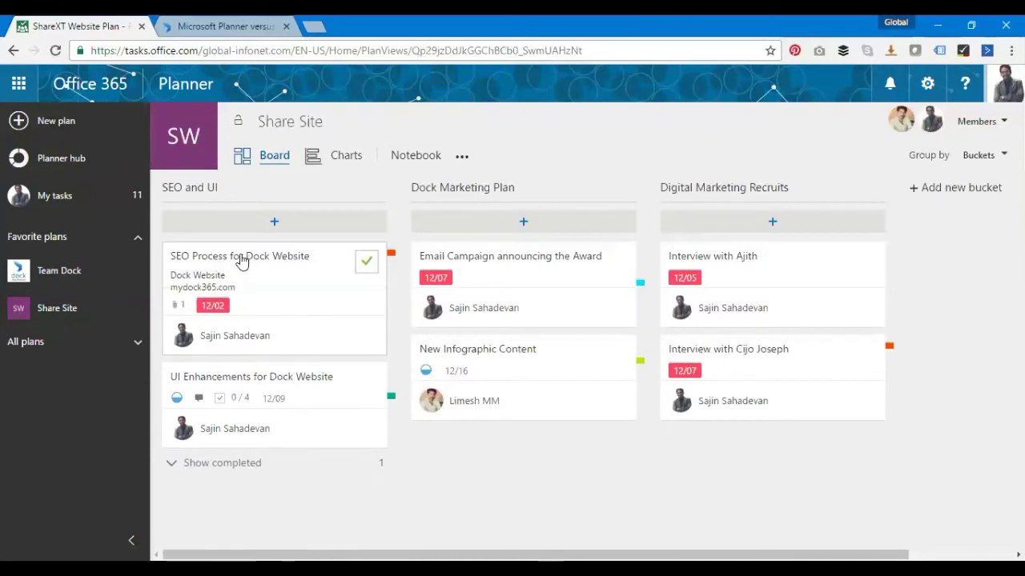
click(241, 260)
click(913, 465)
Open UI Enhancements for Dock Website, keeping In progress, and review its start and due date calendars.
click(274, 380)
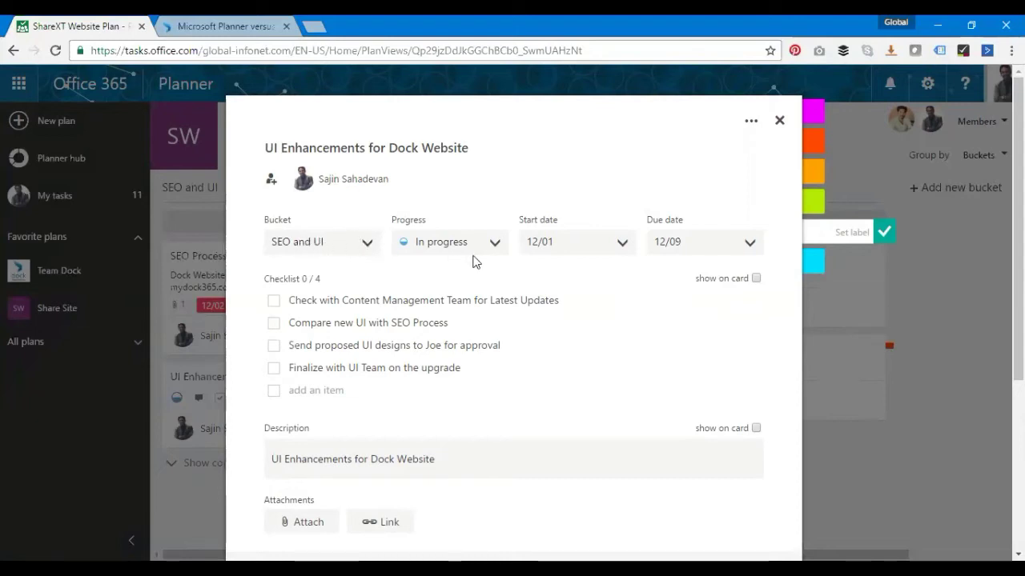
click(496, 245)
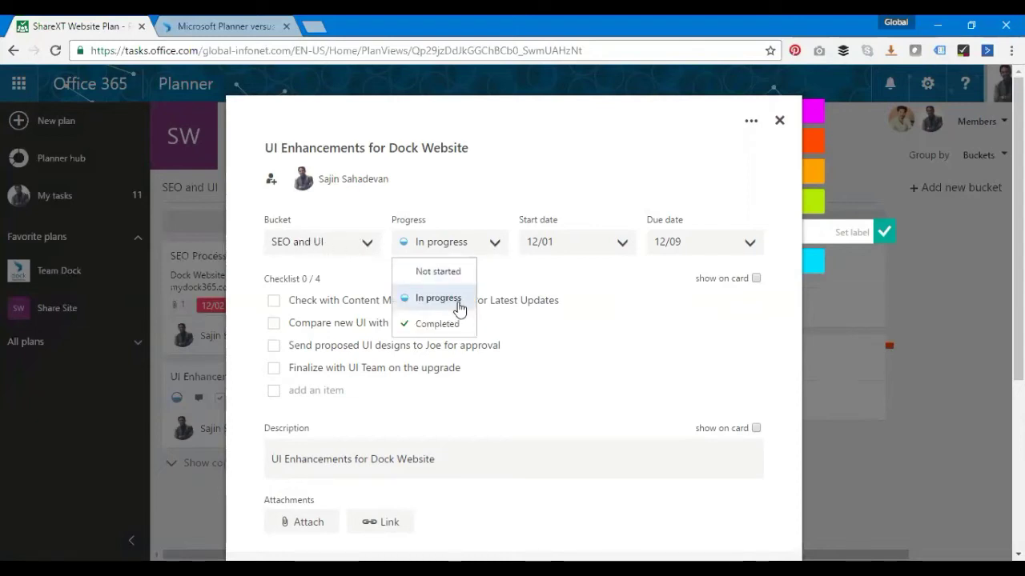
click(501, 250)
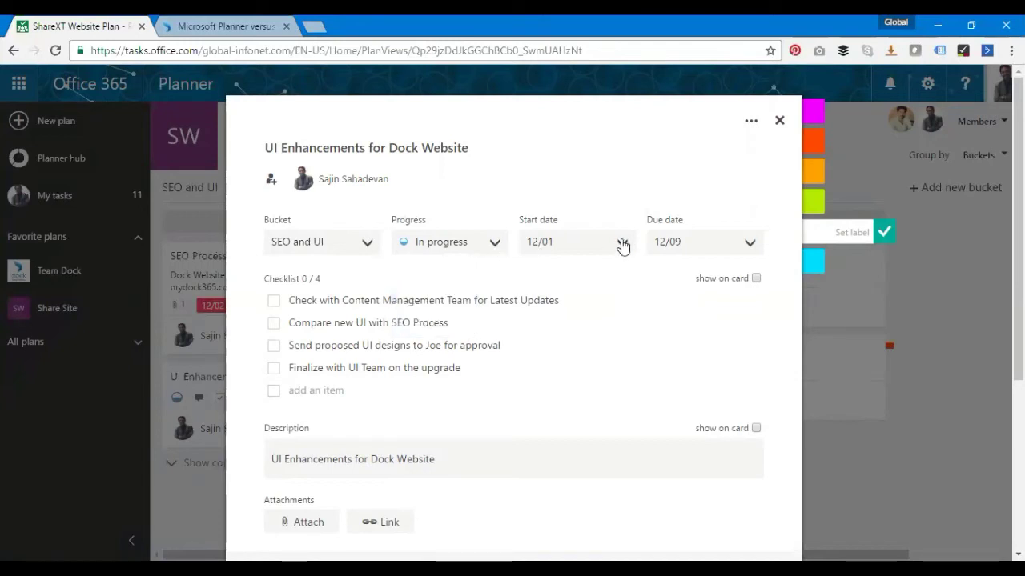
click(621, 244)
click(748, 244)
click(633, 207)
scroll(603, 320, down, 1)
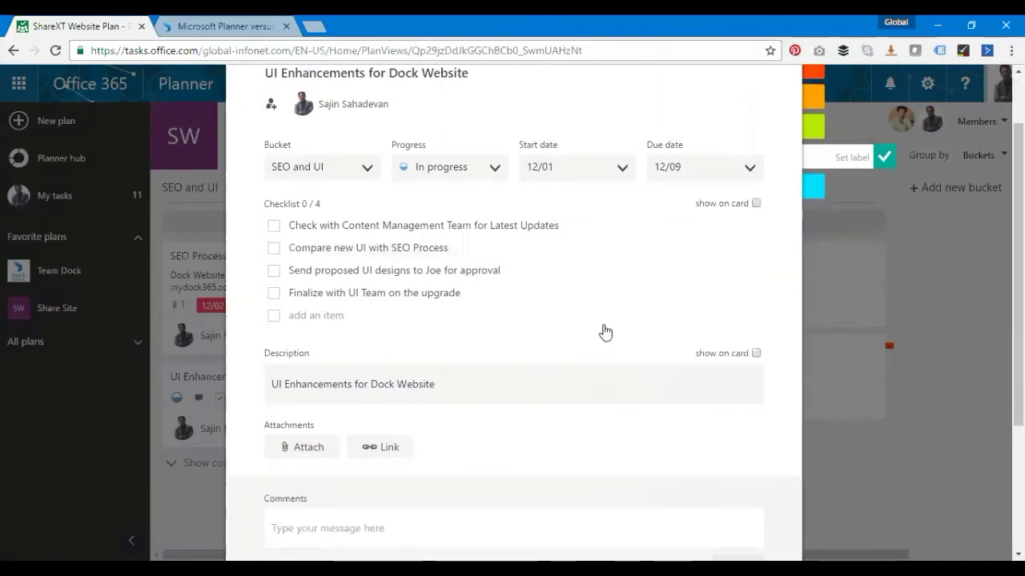
scroll(605, 332, up, 1)
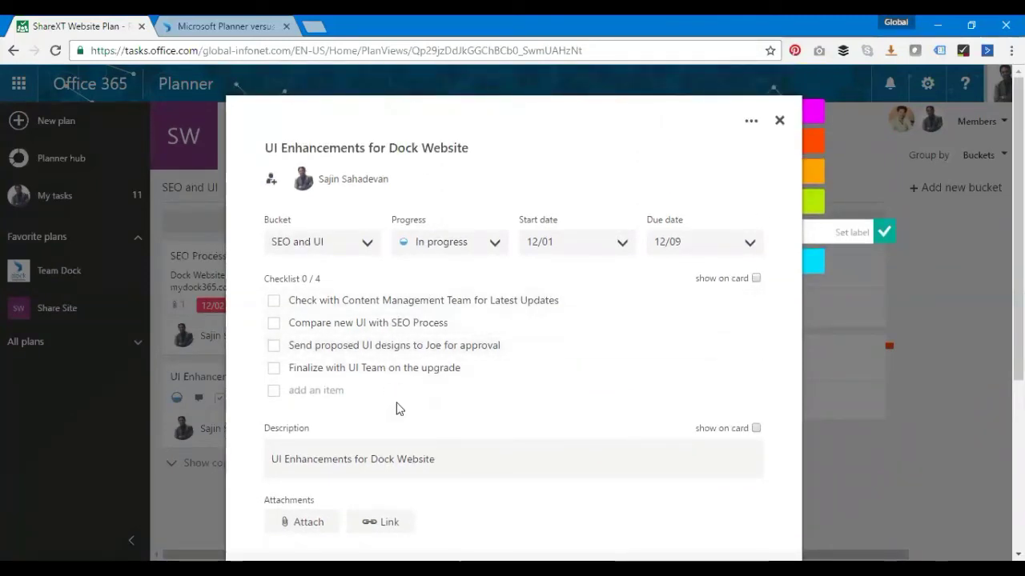
Tick and untick the first checklist item, then scroll through the description to the comments.
click(274, 303)
click(274, 302)
scroll(504, 372, down, 1)
scroll(512, 379, down, 1)
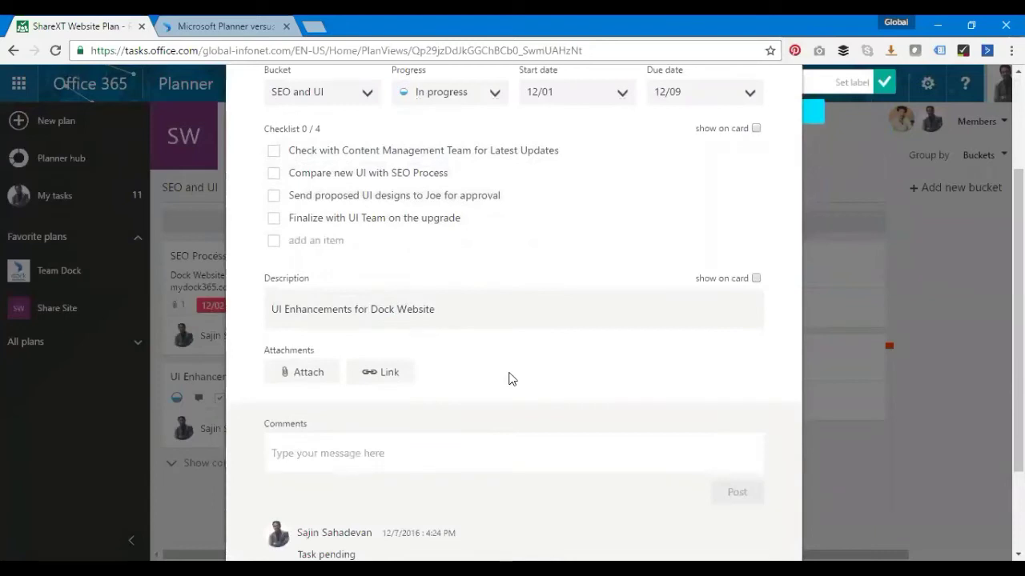
click(503, 305)
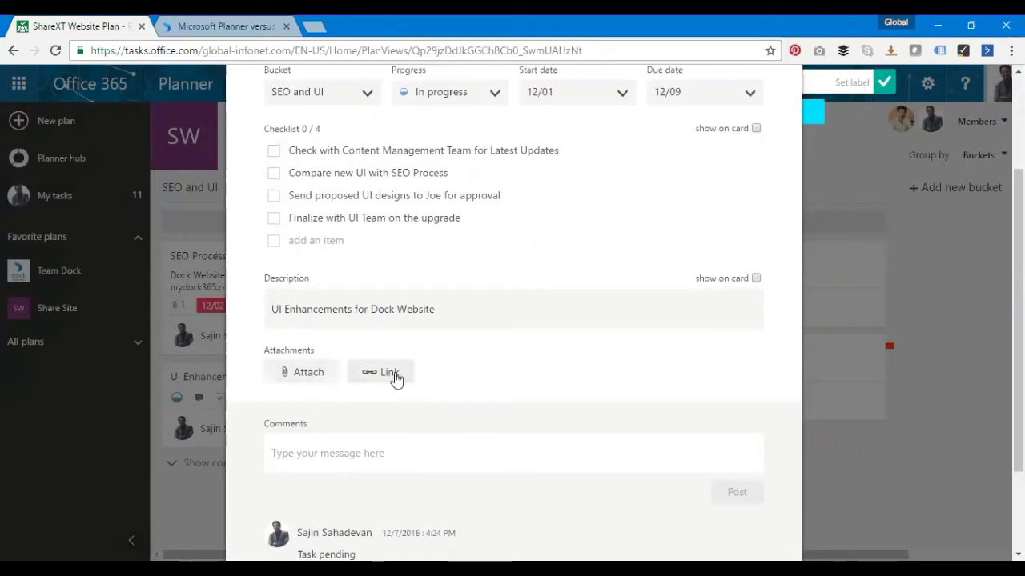
scroll(453, 381, down, 1)
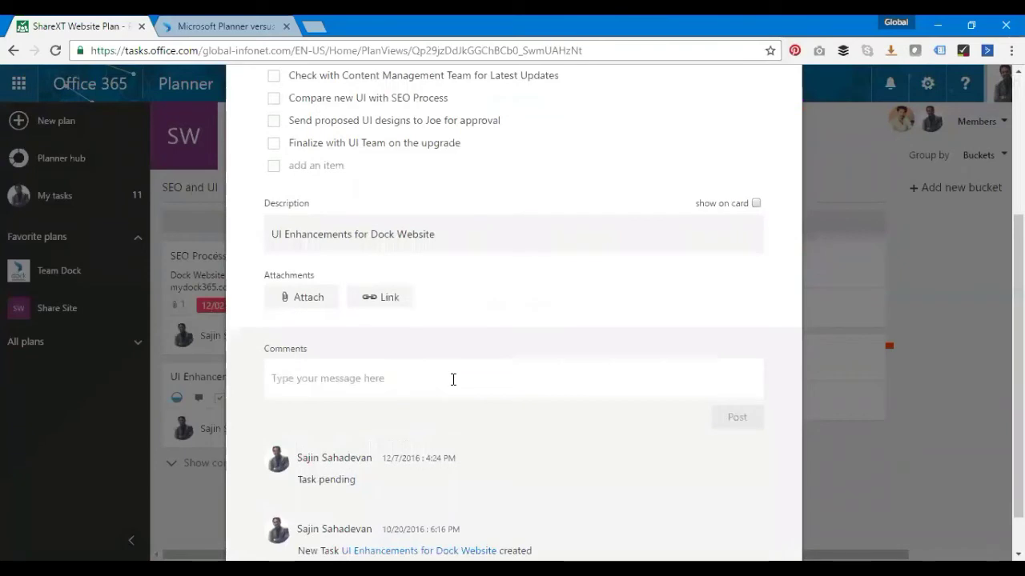
scroll(479, 385, down, 1)
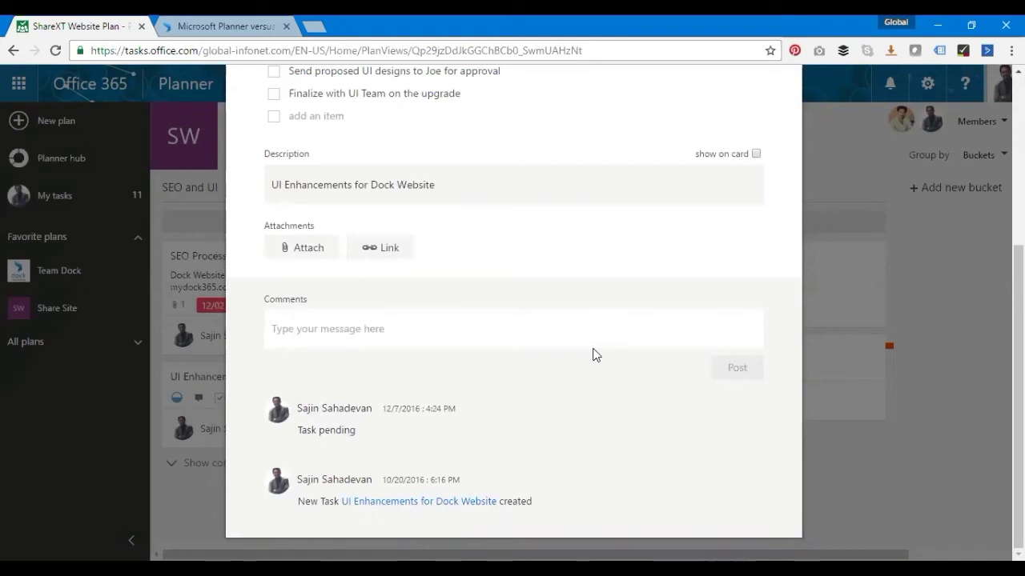
Scroll back up to the task's label strip, then close the details to the Share Site board.
scroll(803, 134, up, 4)
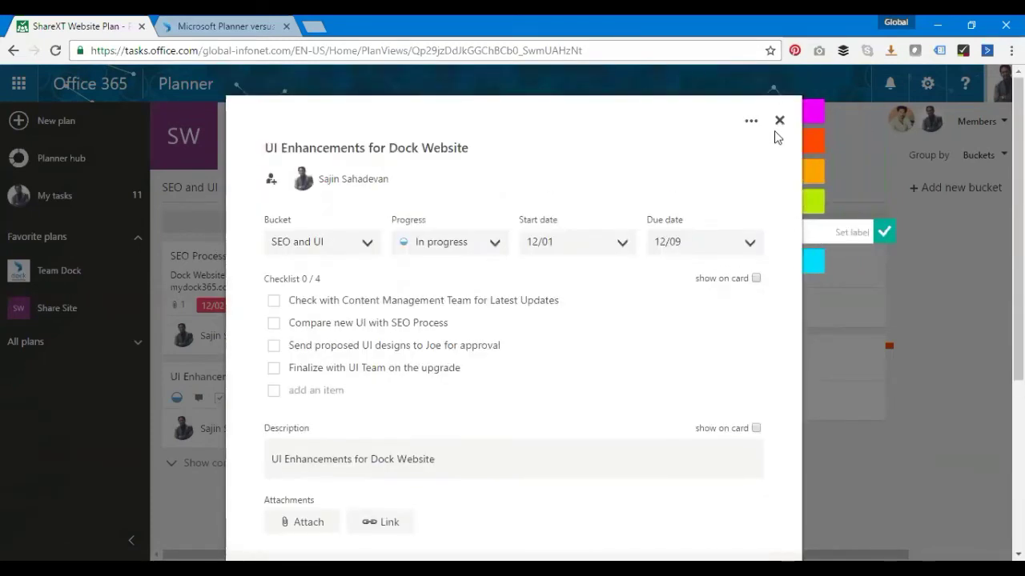
mouse_move(878, 119)
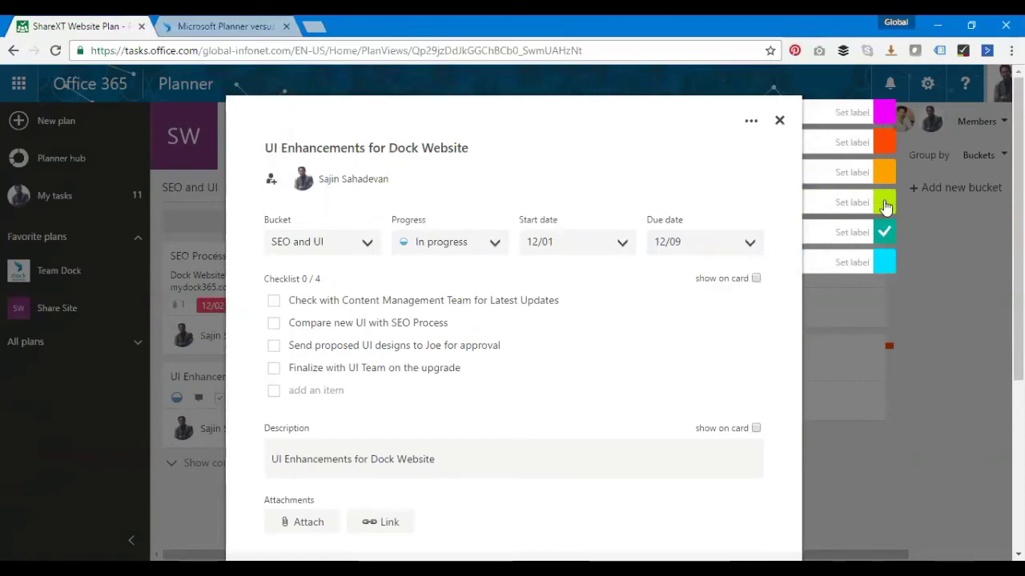
click(779, 121)
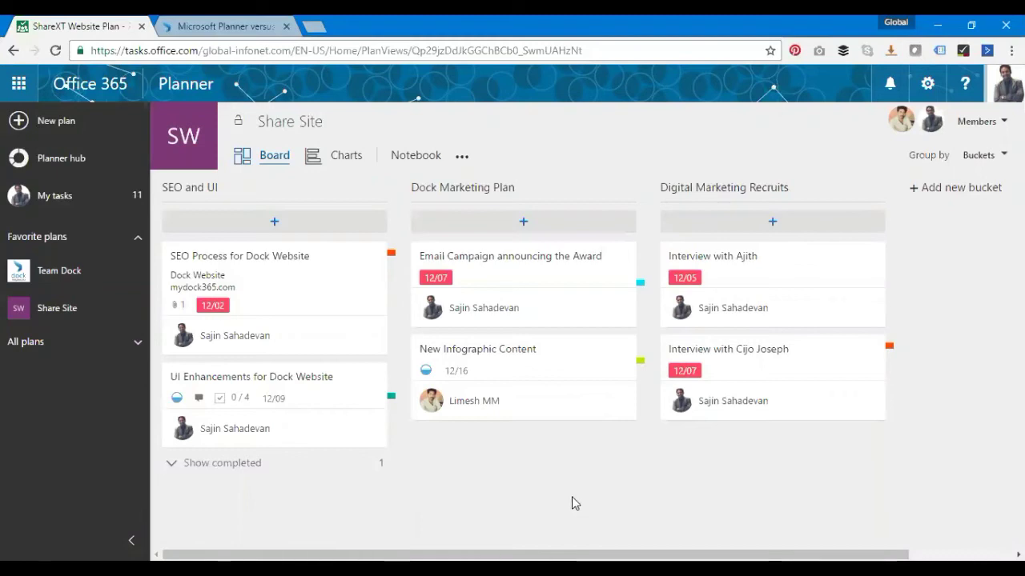
Open the Team Dock board, start a new bucket, and cancel it empty.
click(44, 286)
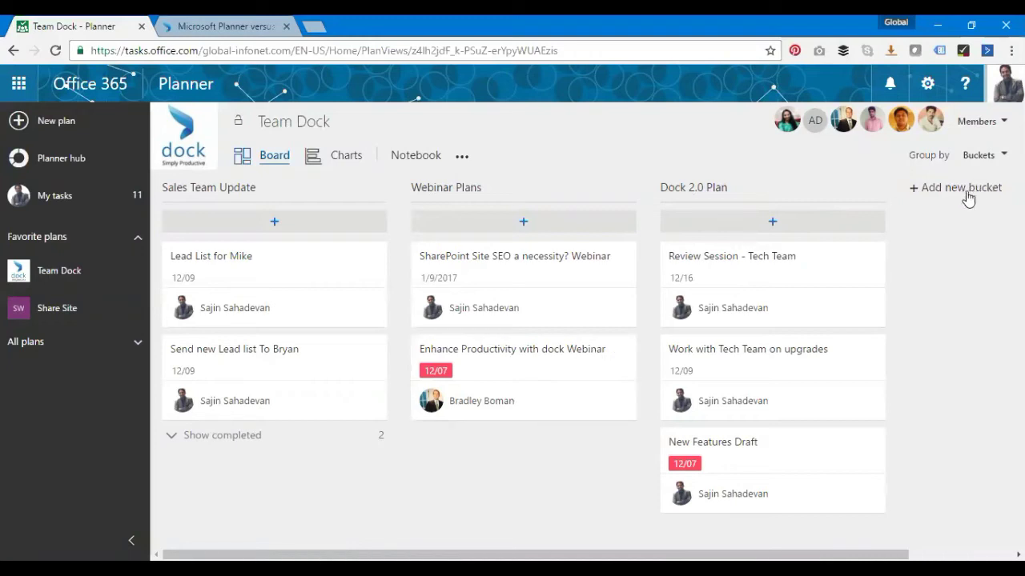
click(964, 192)
click(682, 172)
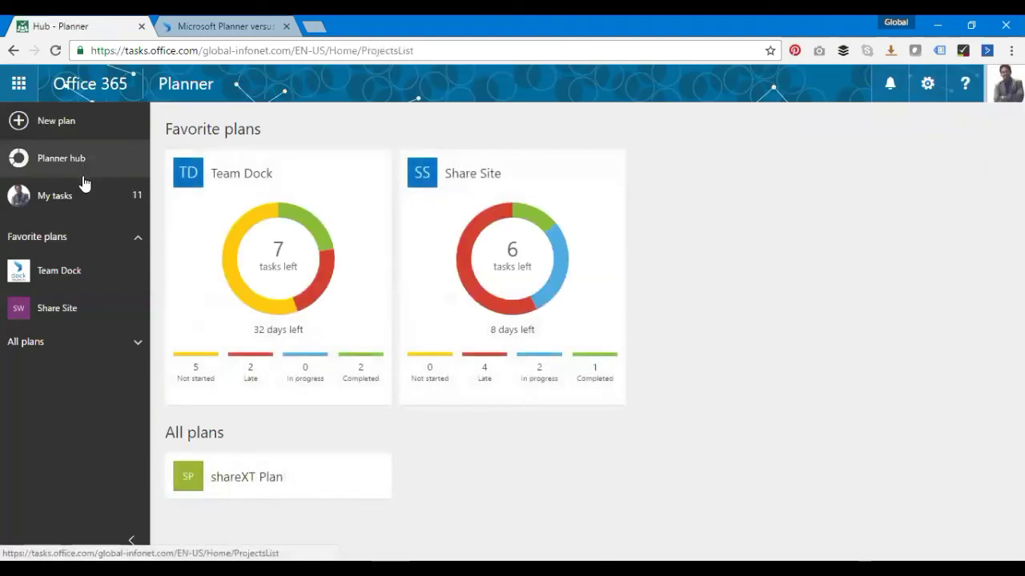
Inspect the Share Site and Team Dock donut chart segments for their status counts.
mouse_move(548, 273)
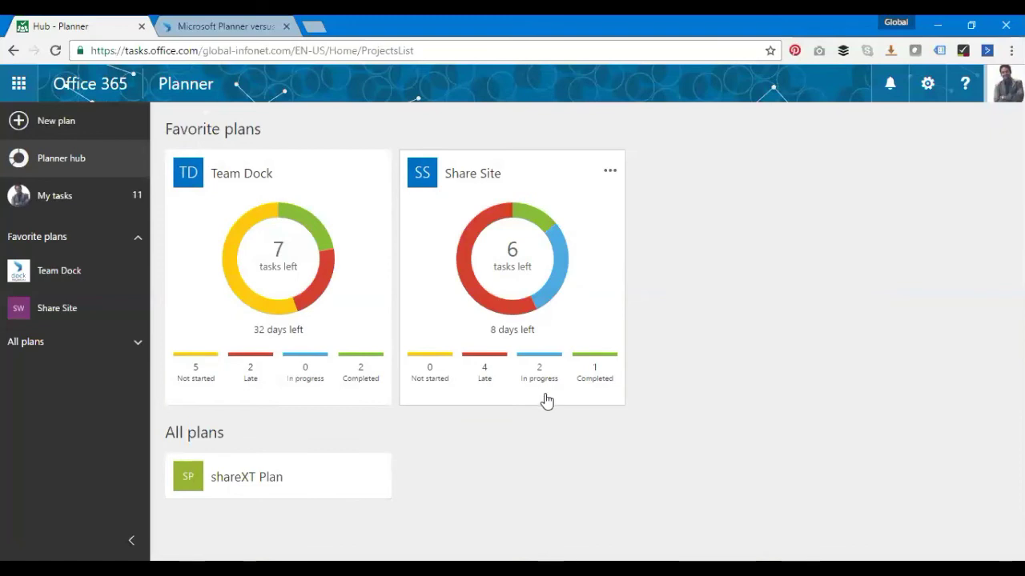
mouse_move(244, 218)
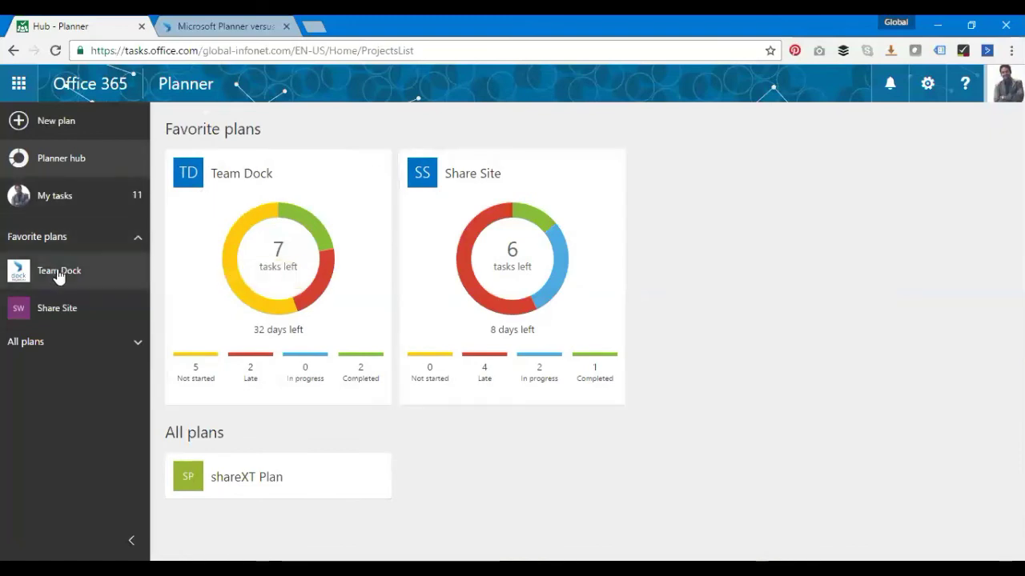
Open the Team Dock plan and toggle the completed tasks under Sales Team Update on, off, and on again.
click(246, 183)
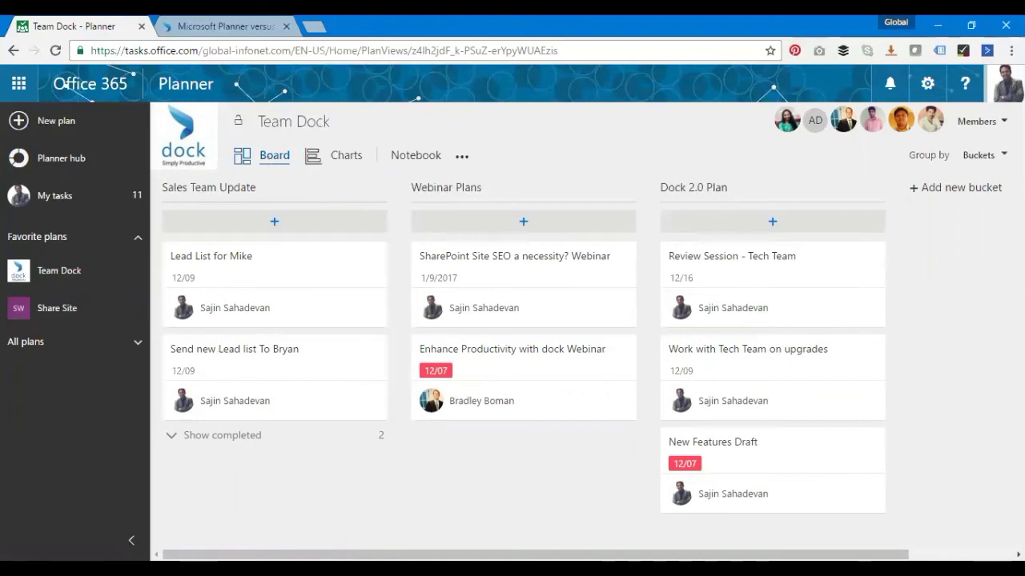
click(192, 436)
scroll(490, 446, down, 2)
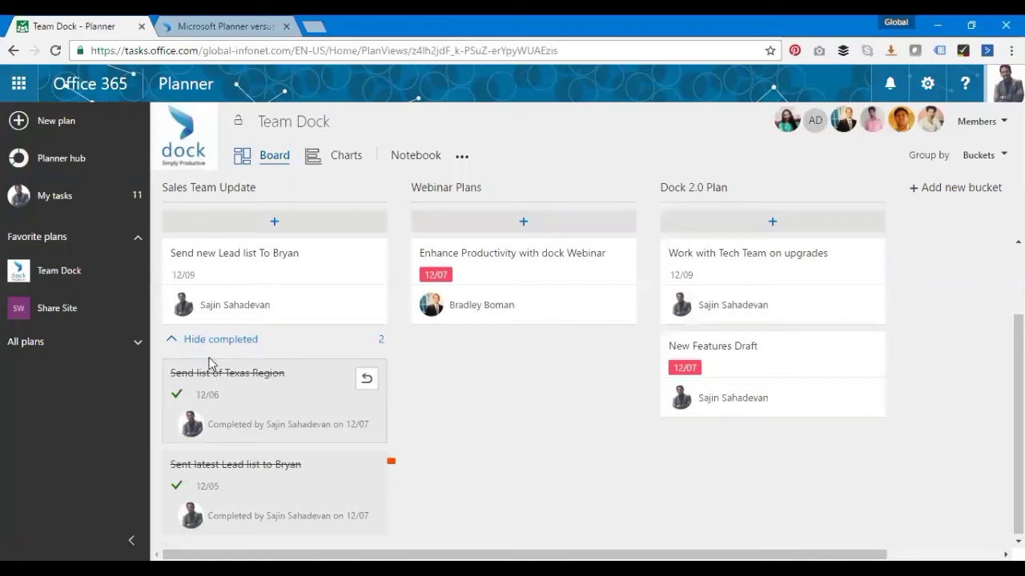
click(200, 340)
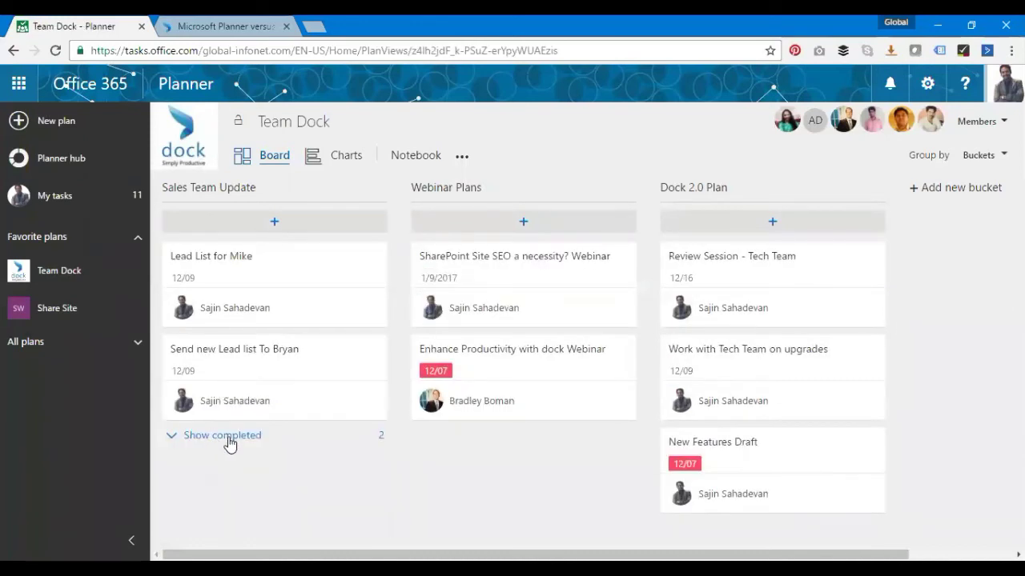
click(229, 440)
scroll(520, 471, down, 1)
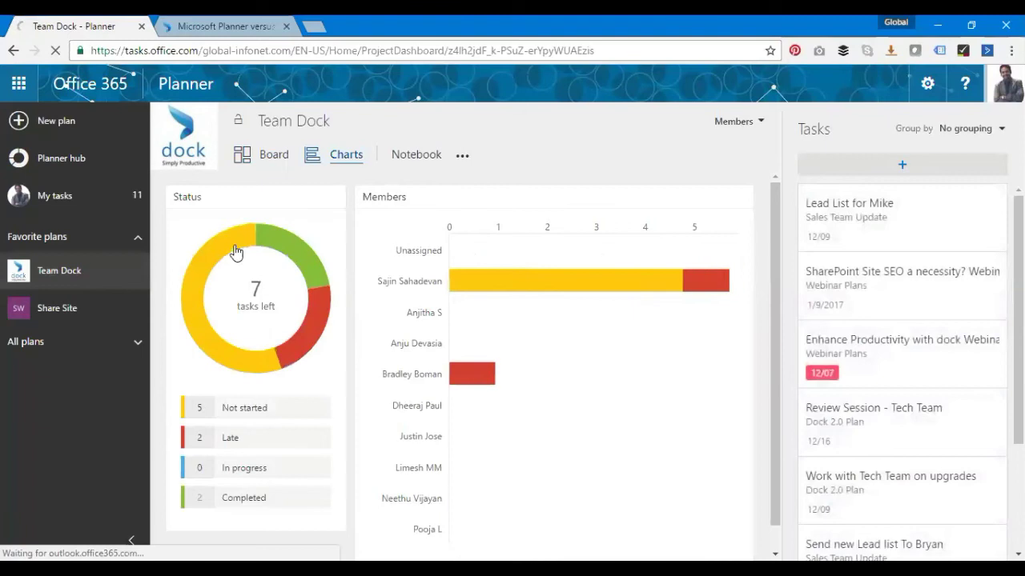
Read the values on the Team Dock status donut and the per-member task bars.
mouse_move(290, 268)
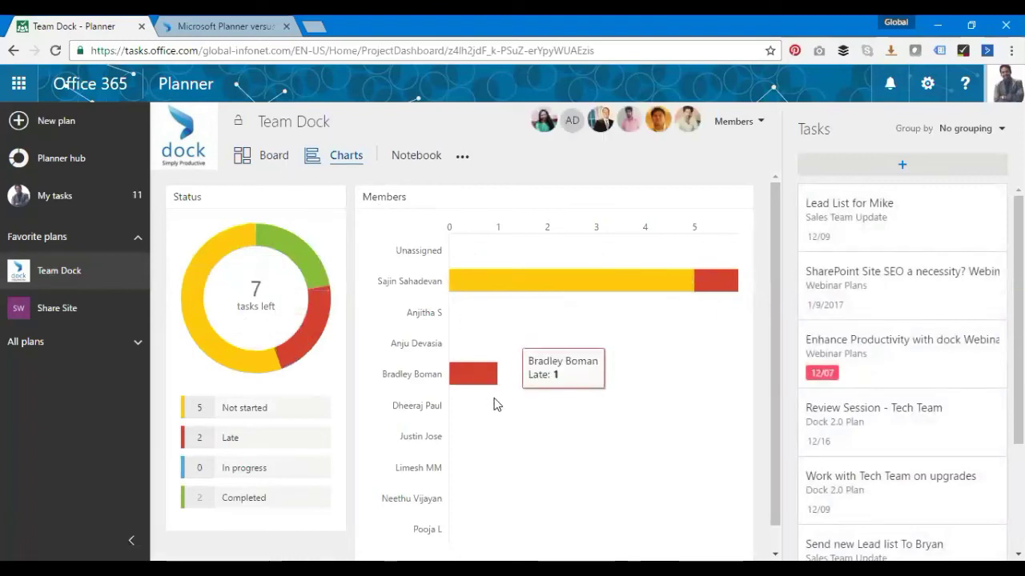
mouse_move(565, 290)
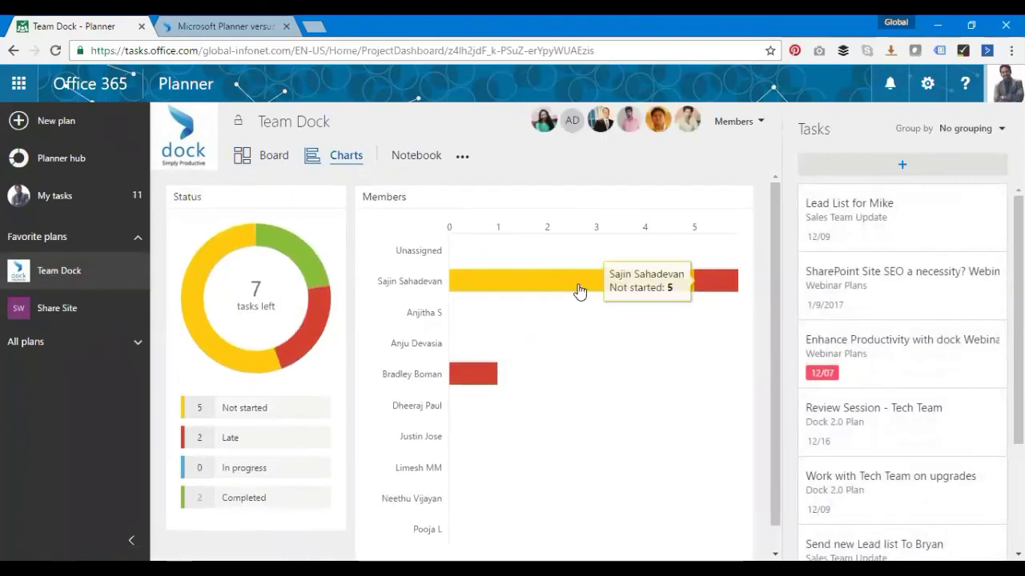
mouse_move(209, 272)
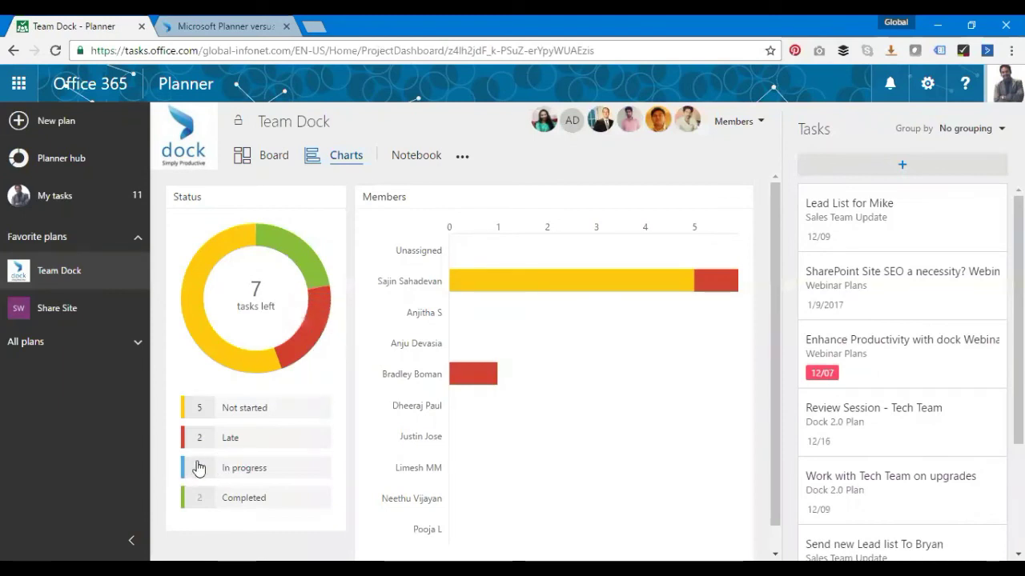
Open My tasks, check the account menu, and review the Not started, In progress and Completed groups.
mouse_move(313, 278)
click(81, 198)
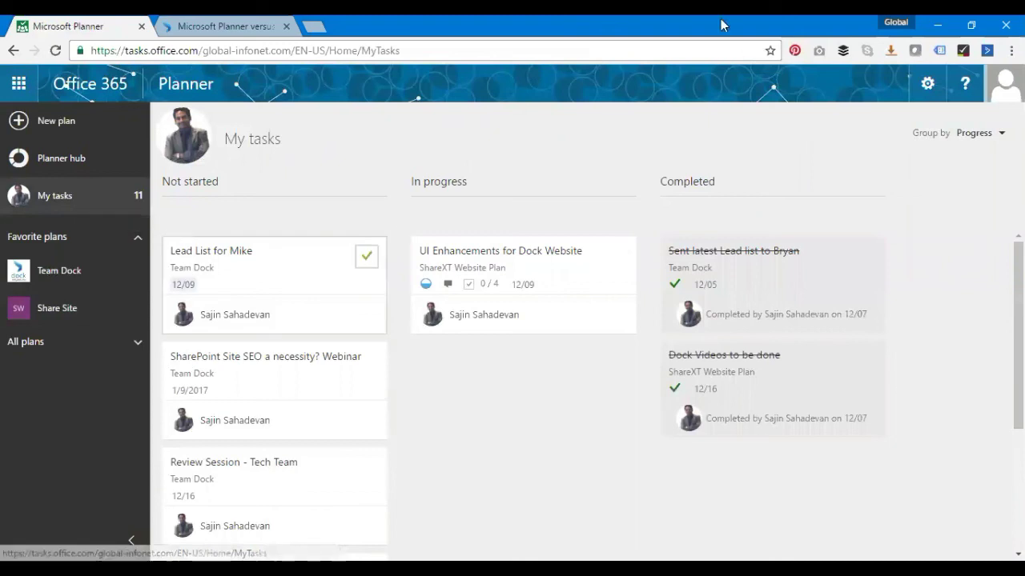
click(1004, 83)
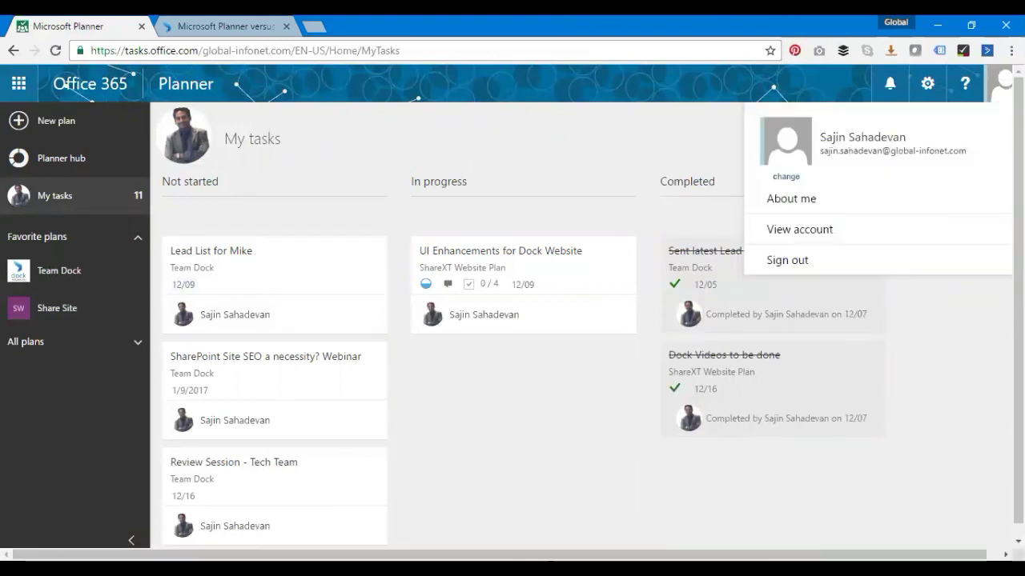
click(634, 134)
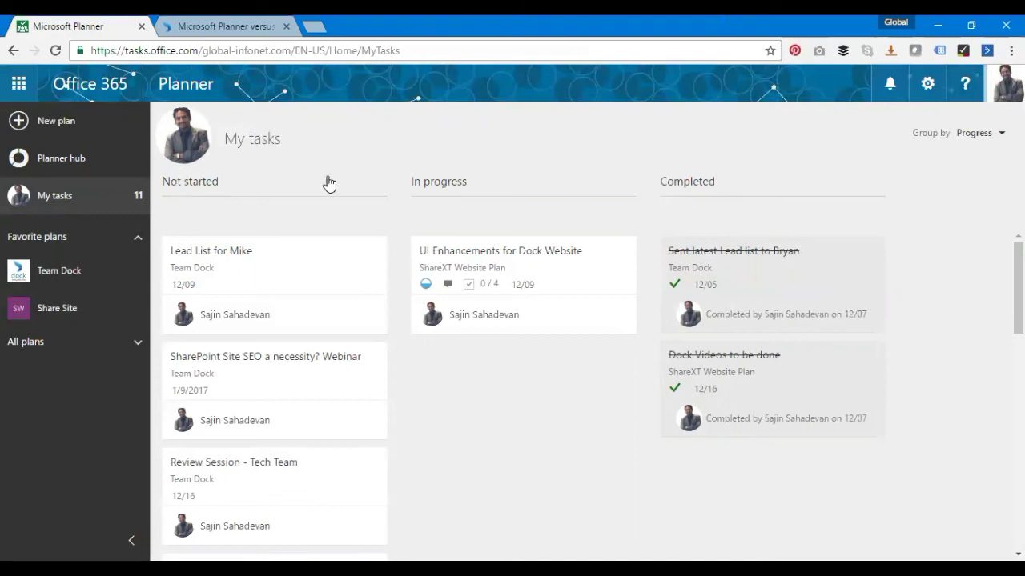
scroll(304, 313, down, 10)
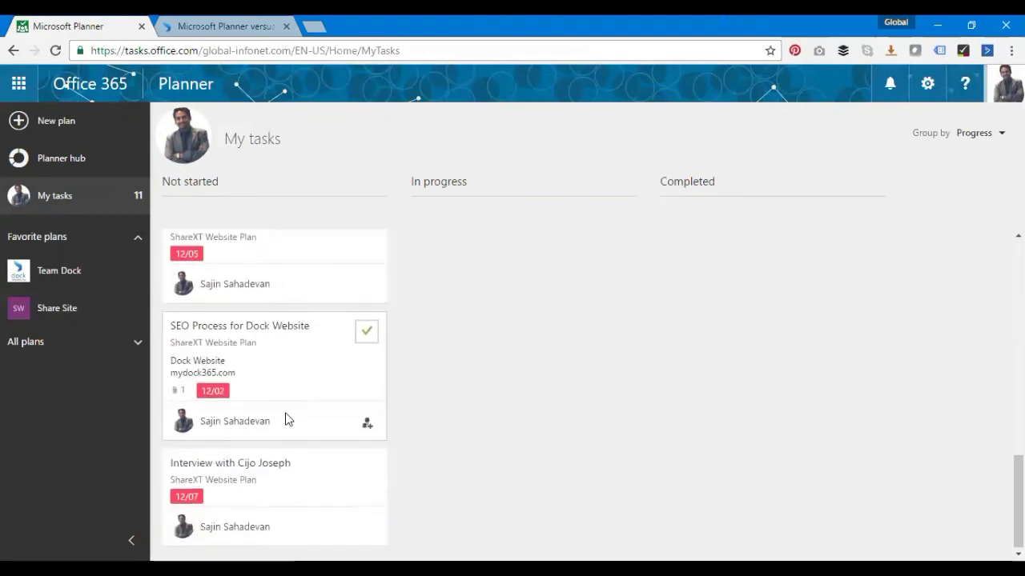
scroll(296, 424, up, 10)
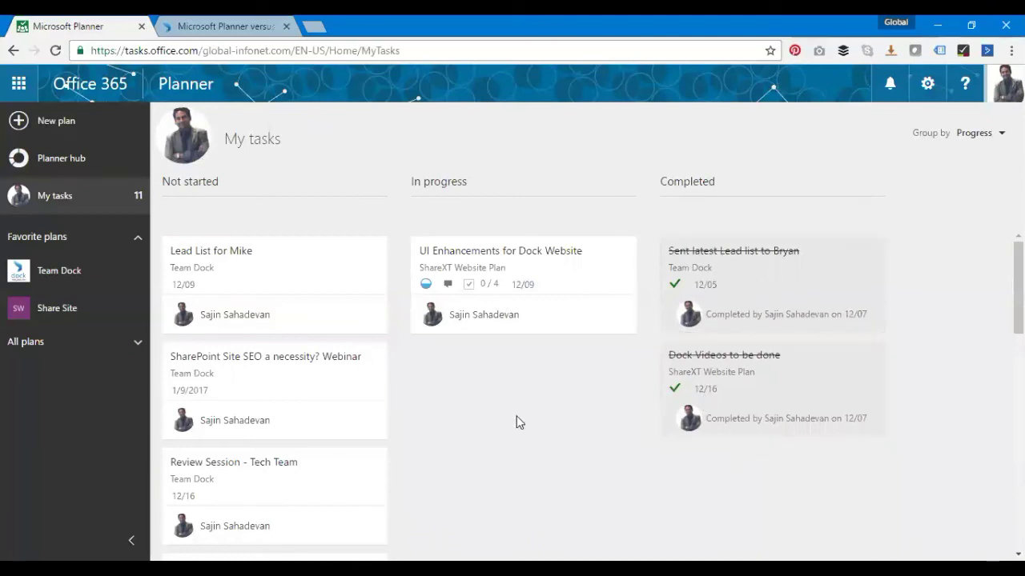
Return to the Planner hub overview.
click(36, 166)
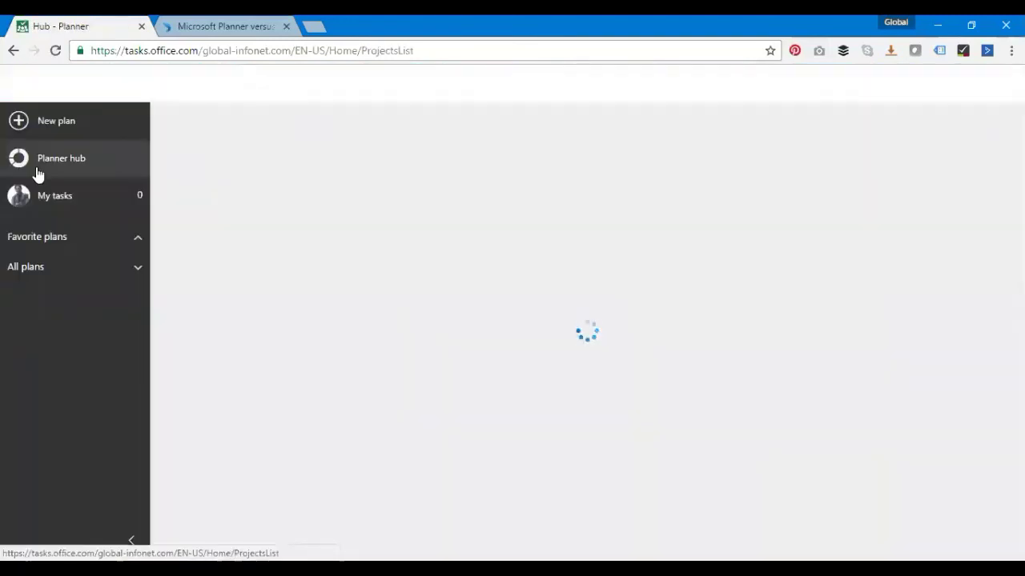